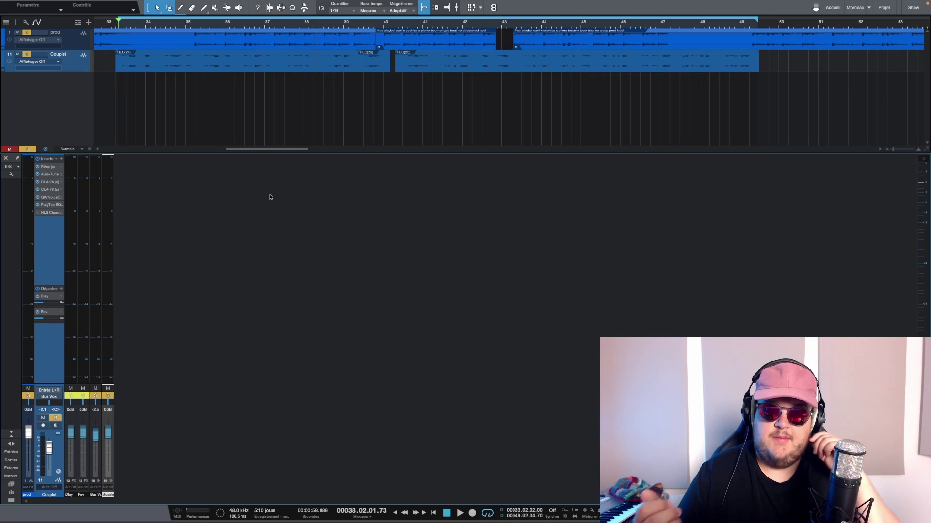
- Play back the verse and set the Couplet channel's volume to -1.5 dB
{"action": "key", "text": "space"}
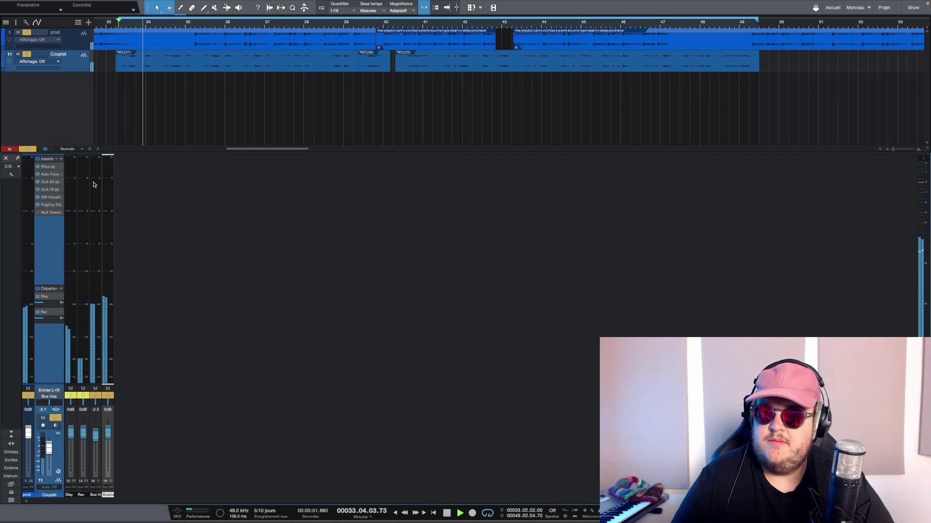
{"action": "left_click", "coordinate": [51, 450], "text": "alt"}
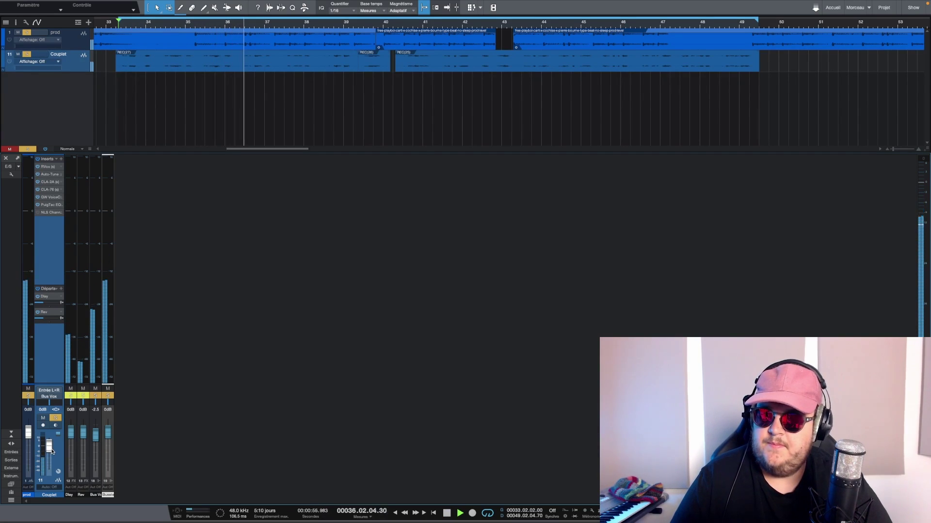
{"action": "left_click_drag", "start_coordinate": [49, 448], "coordinate": [49, 451]}
{"action": "key", "text": "space"}
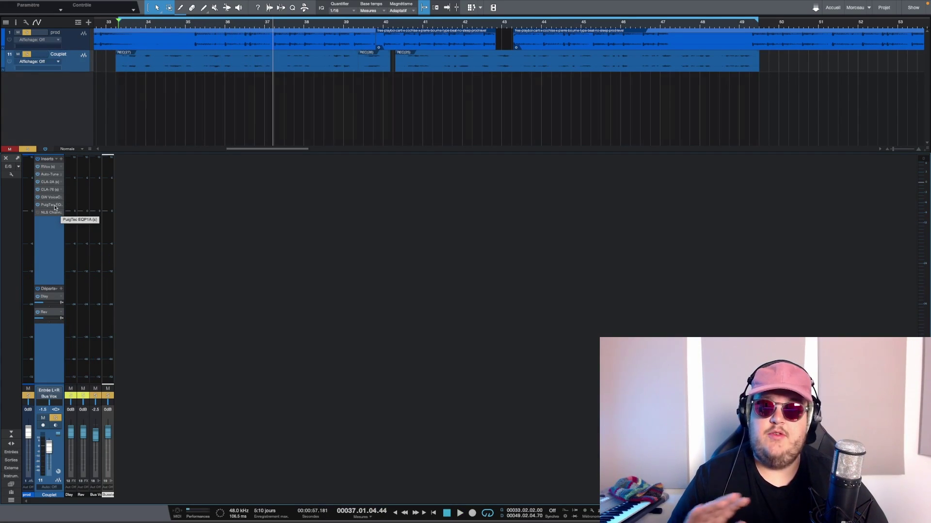
- Review the Auto-Tune Vocal EQ and CLA-2A settings on the Couplet channel
{"action": "left_click", "coordinate": [50, 175]}
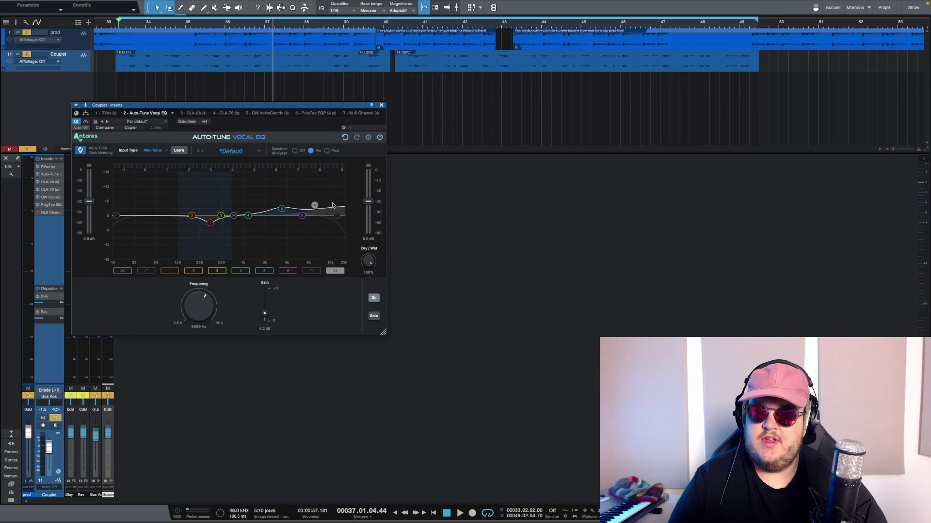
{"action": "left_click", "coordinate": [381, 105]}
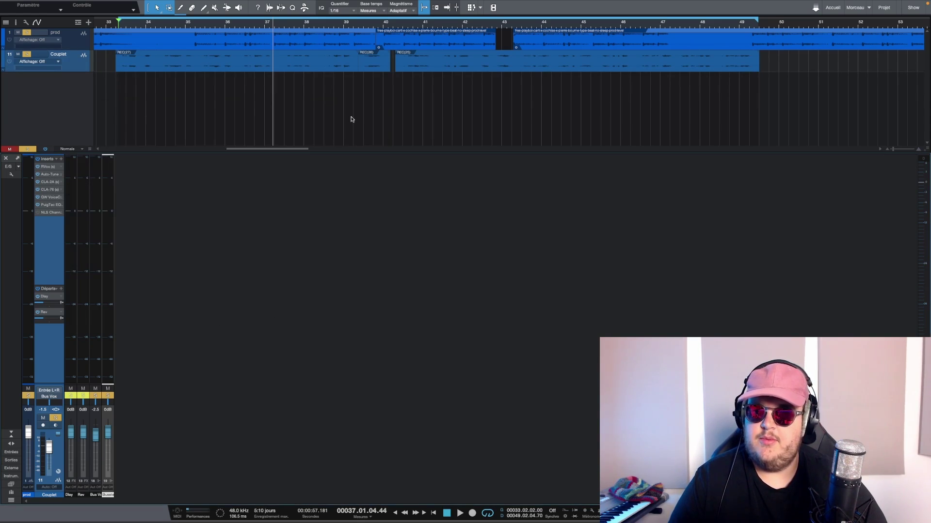
{"action": "left_click", "coordinate": [49, 182]}
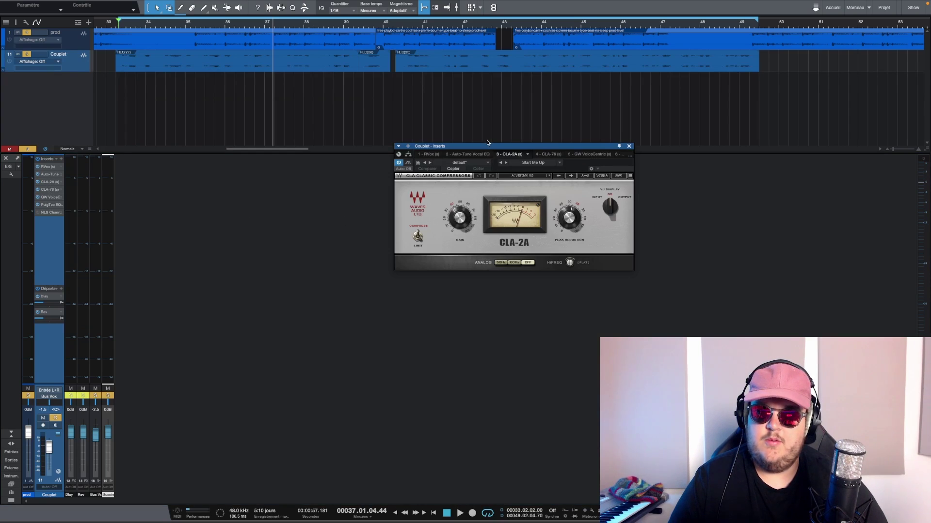
{"action": "left_click_drag", "start_coordinate": [482, 149], "coordinate": [193, 127]}
{"action": "left_click", "coordinate": [339, 124]}
- Review the CLA-76 and GW VoiceCentric settings on the Couplet channel
{"action": "left_click", "coordinate": [50, 189]}
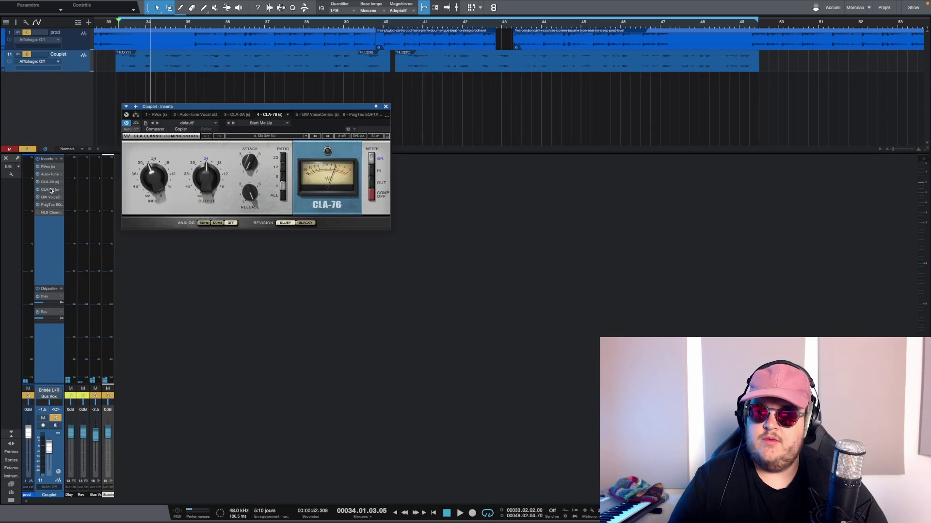
{"action": "key", "text": "space"}
{"action": "left_click", "coordinate": [49, 197]}
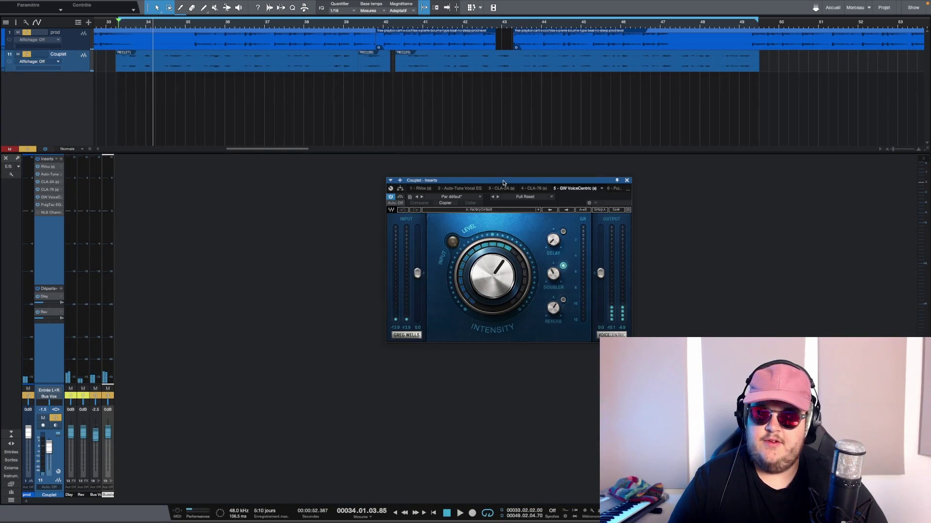
{"action": "left_click_drag", "start_coordinate": [500, 177], "coordinate": [270, 115]}
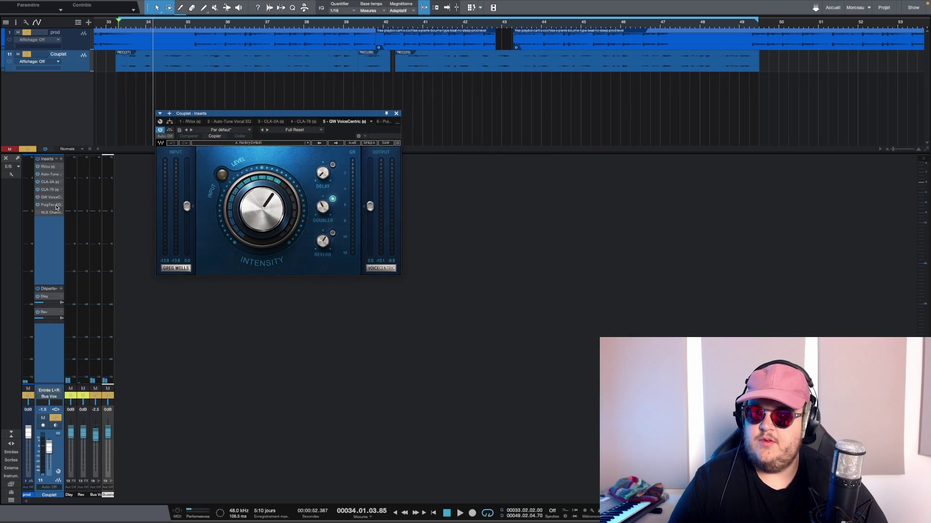
{"action": "left_click", "coordinate": [396, 114]}
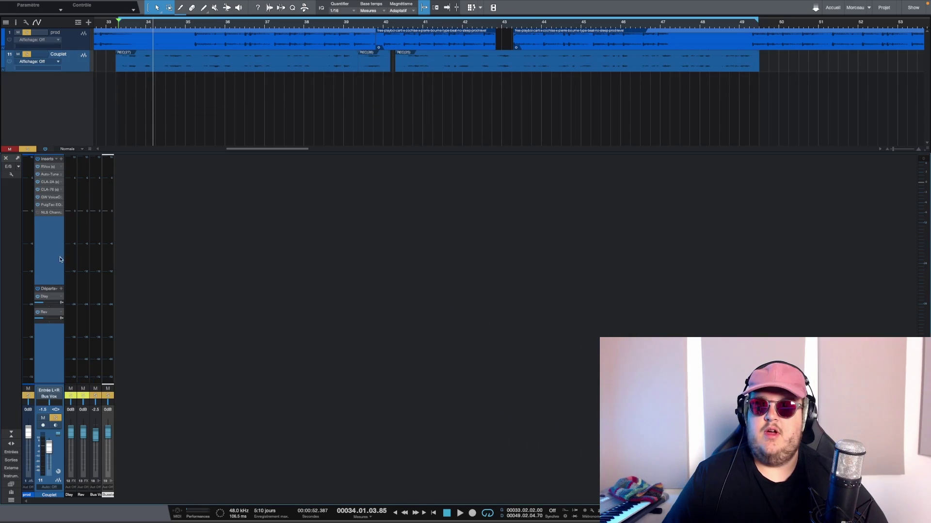
- Open the Couplet channel's PuigTec EQP1A and NLS Channel inserts together and place NLS Channel below the equalizer
{"action": "left_click", "coordinate": [49, 206]}
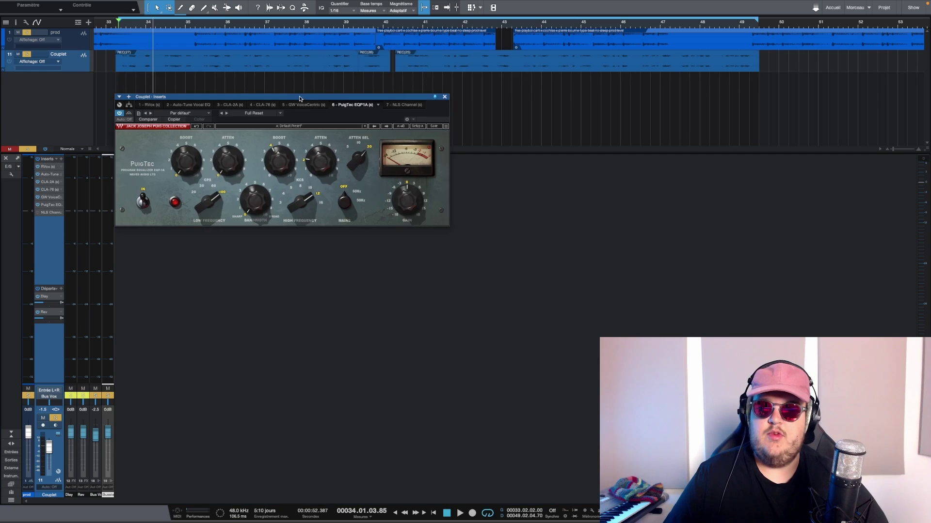
{"action": "left_click_drag", "start_coordinate": [304, 100], "coordinate": [294, 97]}
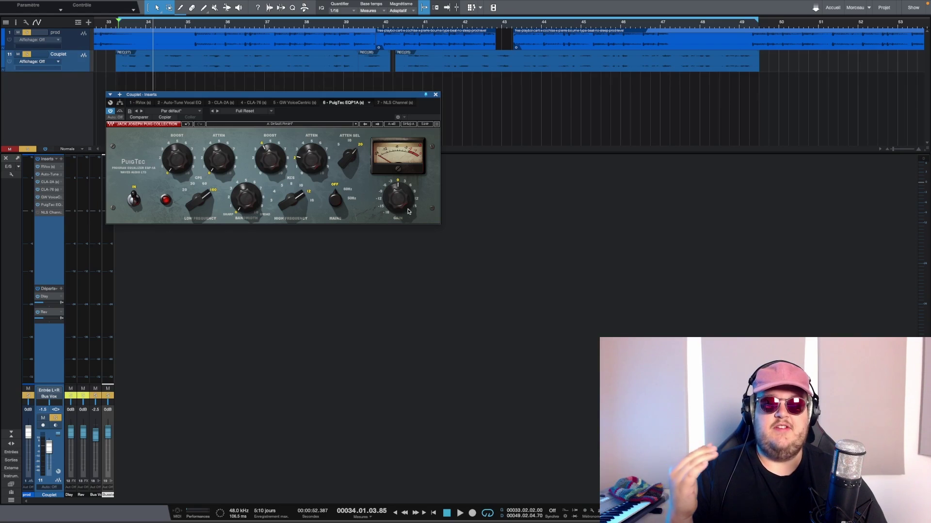
{"action": "left_click", "coordinate": [43, 214]}
{"action": "left_click_drag", "start_coordinate": [106, 174], "coordinate": [192, 207]}
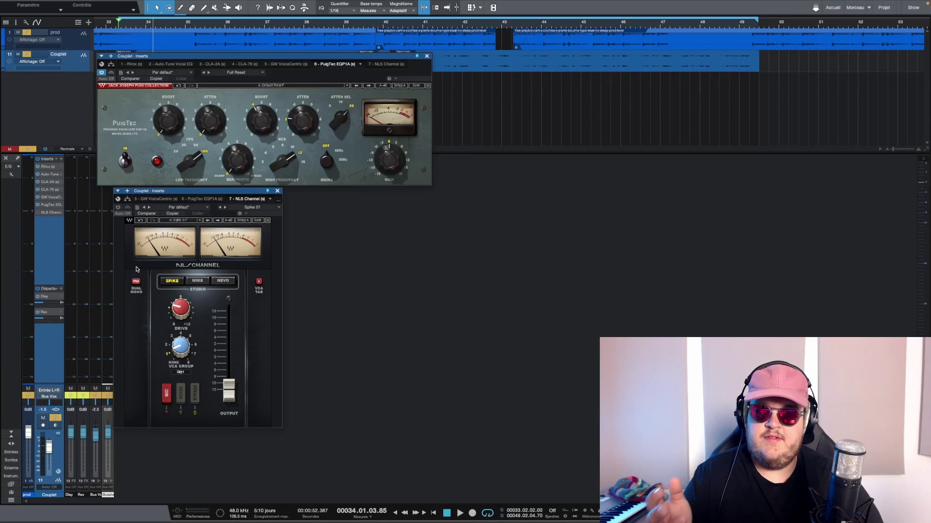
- Preview the Nevo, Spike and Mike console models in NLS Channel and activate the plug-in
{"action": "left_click", "coordinate": [221, 281]}
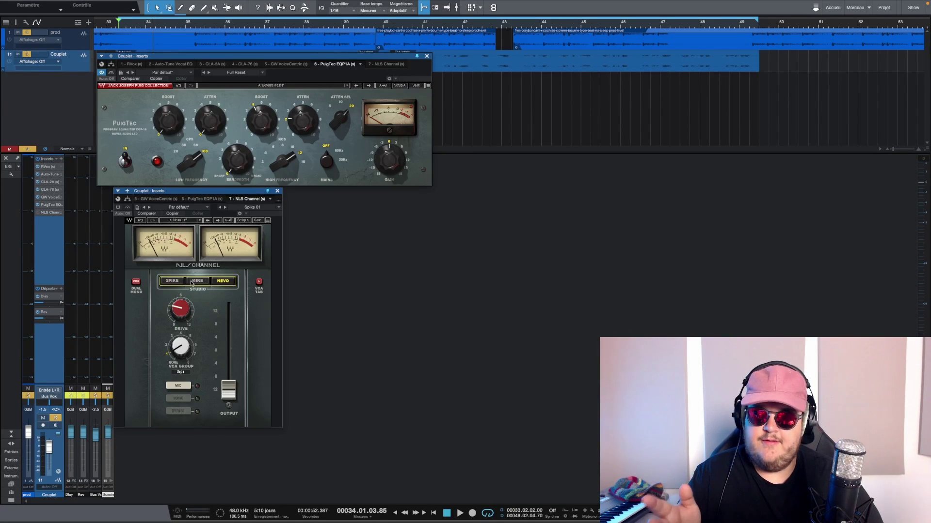
{"action": "left_click", "coordinate": [173, 281]}
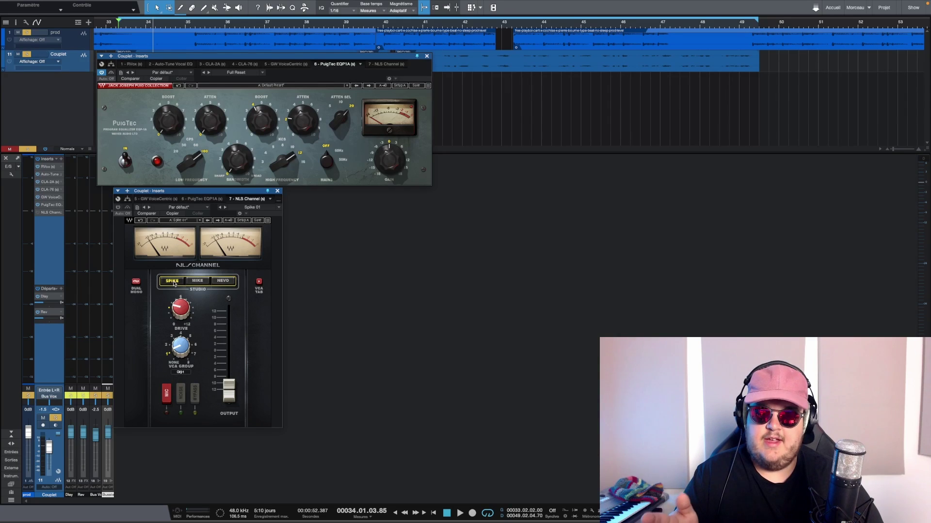
{"action": "left_click", "coordinate": [198, 281]}
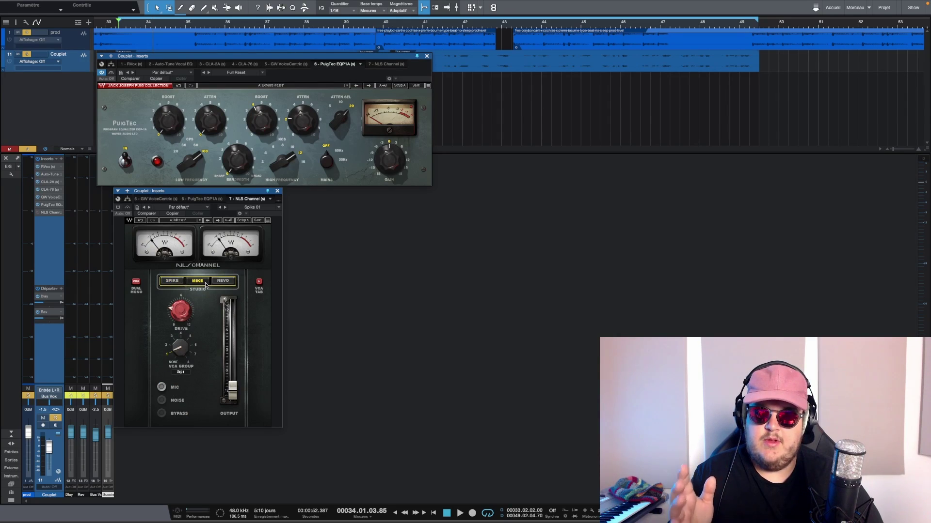
{"action": "left_click", "coordinate": [218, 282]}
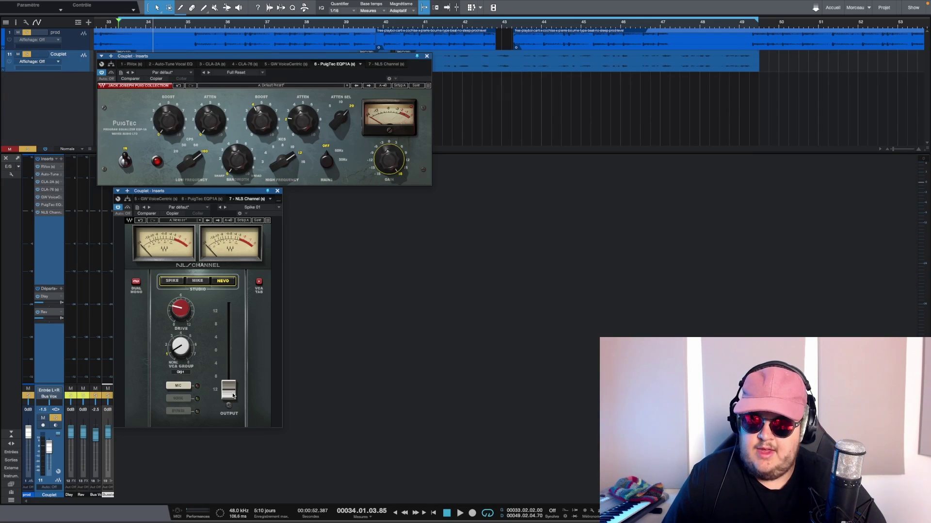
{"action": "left_click", "coordinate": [229, 391]}
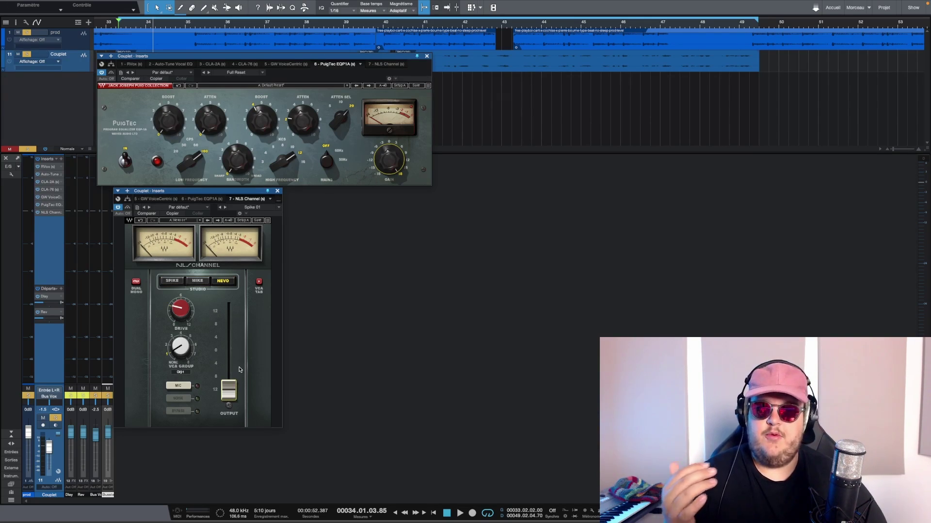
- Audition the Spike model in NLS Channel during playback while varying its Drive
{"action": "left_click", "coordinate": [172, 281]}
{"action": "left_click_drag", "start_coordinate": [181, 310], "coordinate": [184, 323]}
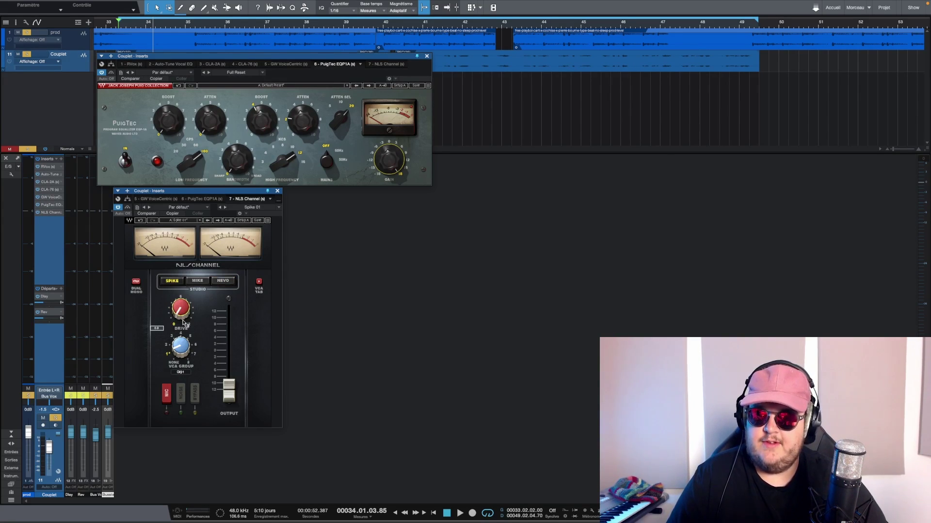
{"action": "key", "text": "space"}
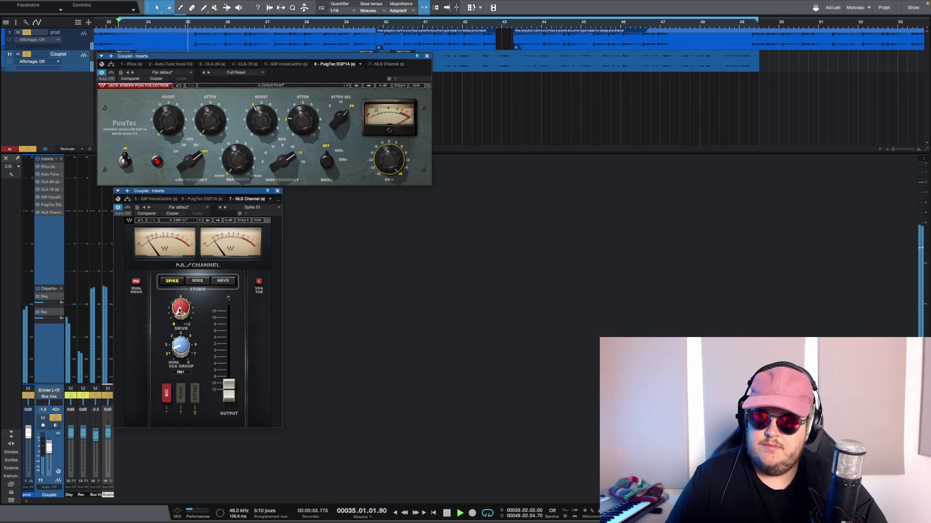
{"action": "mouse_move", "coordinate": [180, 311]}
{"action": "left_mouse_down"}
{"action": "mouse_move", "coordinate": [180, 291]}
{"action": "mouse_move", "coordinate": [189, 314]}
{"action": "left_mouse_up"}
- Compare the Mike, Nevo and Spike models in NLS Channel during playback with different Drive amounts
{"action": "left_click", "coordinate": [197, 280]}
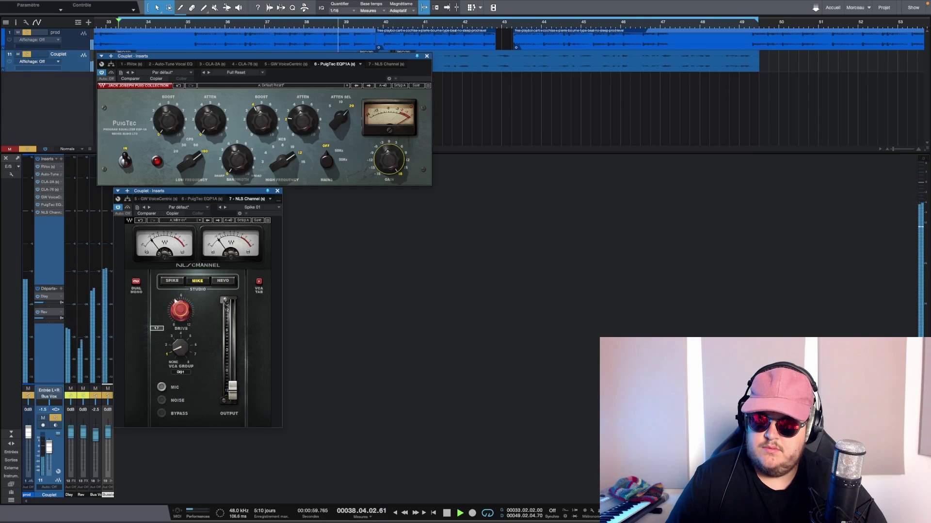
{"action": "left_click", "coordinate": [221, 281]}
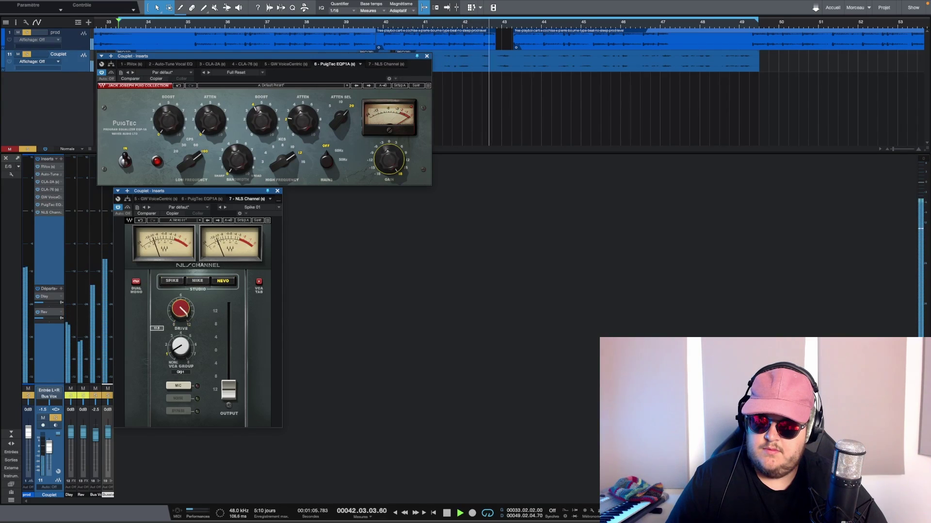
{"action": "left_click", "coordinate": [174, 282]}
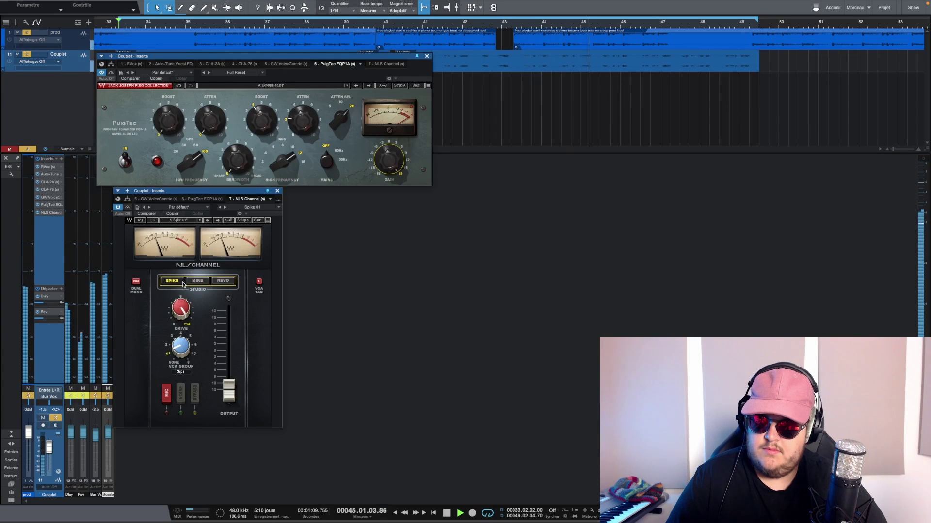
{"action": "key", "text": "space"}
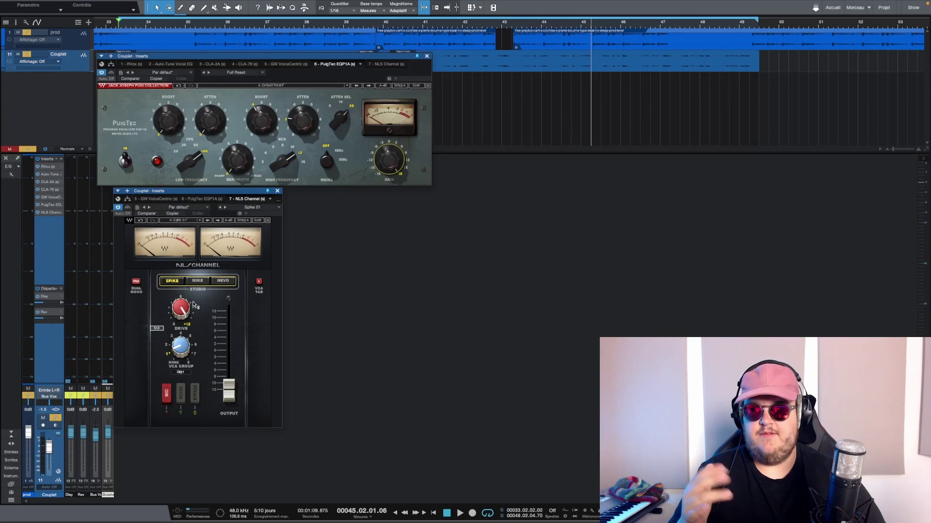
- Select the Mike model with Drive turned fully down in NLS Channel, and adjust the PuigTec EQP1A's Gain
{"action": "left_click", "coordinate": [197, 281]}
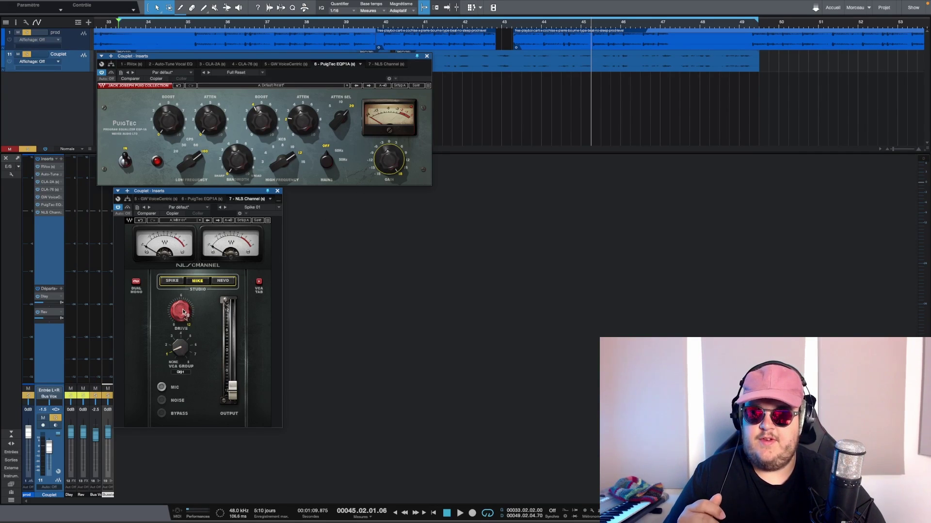
{"action": "left_click_drag", "start_coordinate": [184, 312], "coordinate": [183, 335]}
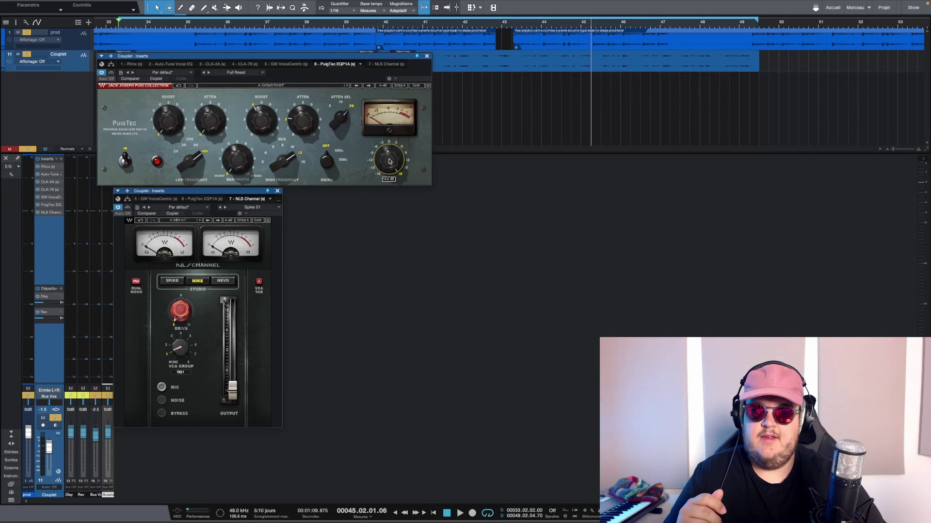
{"action": "key", "text": "space"}
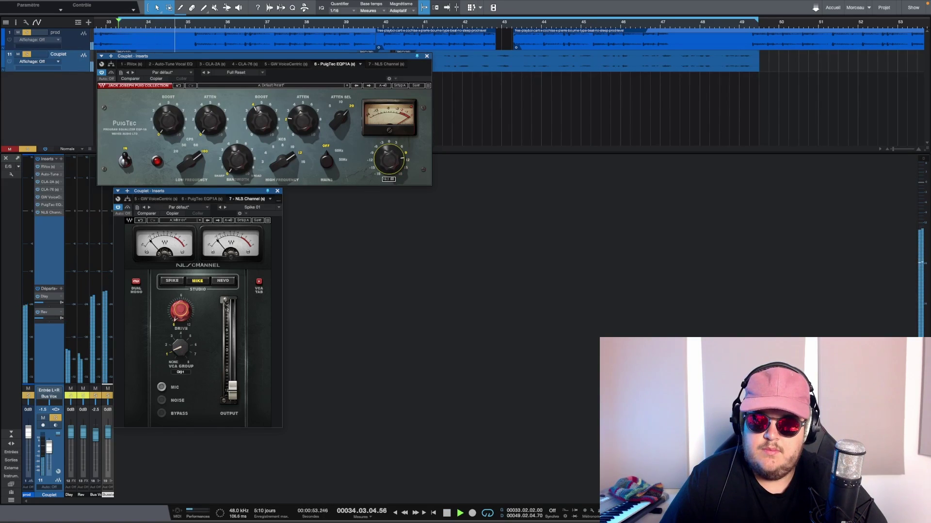
- Balance NLS Channel's Drive against its Output level during playback, readjusting the PuigTec EQP1A's Gain to match
{"action": "left_click_drag", "start_coordinate": [180, 310], "coordinate": [180, 298]}
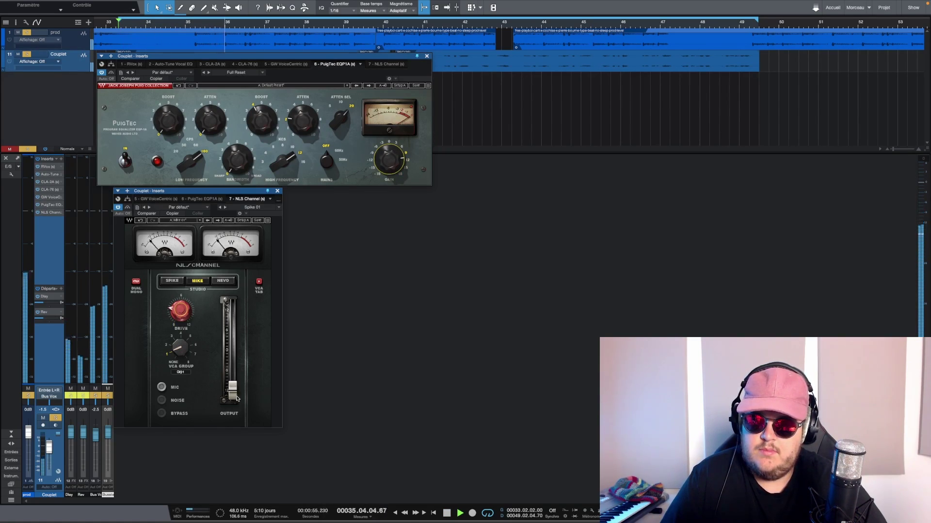
{"action": "left_click_drag", "start_coordinate": [237, 398], "coordinate": [236, 388]}
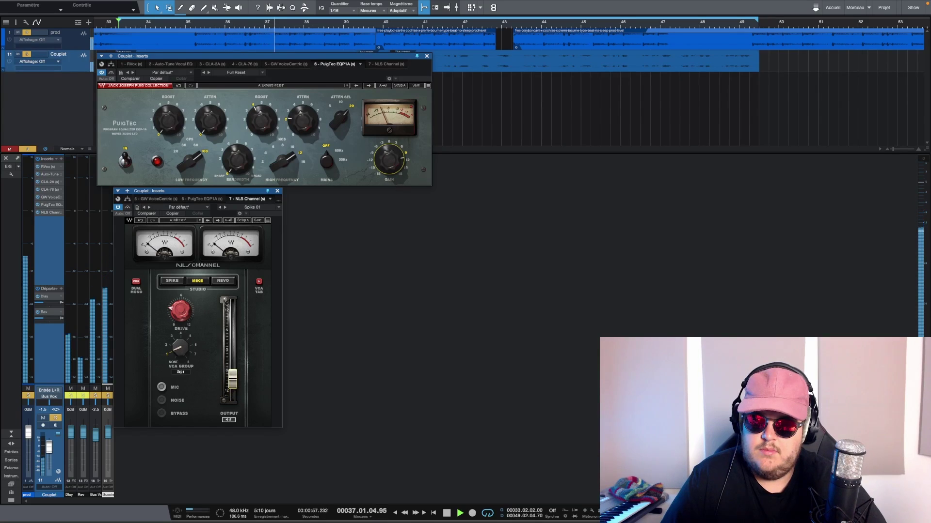
{"action": "left_click_drag", "start_coordinate": [180, 310], "coordinate": [180, 298]}
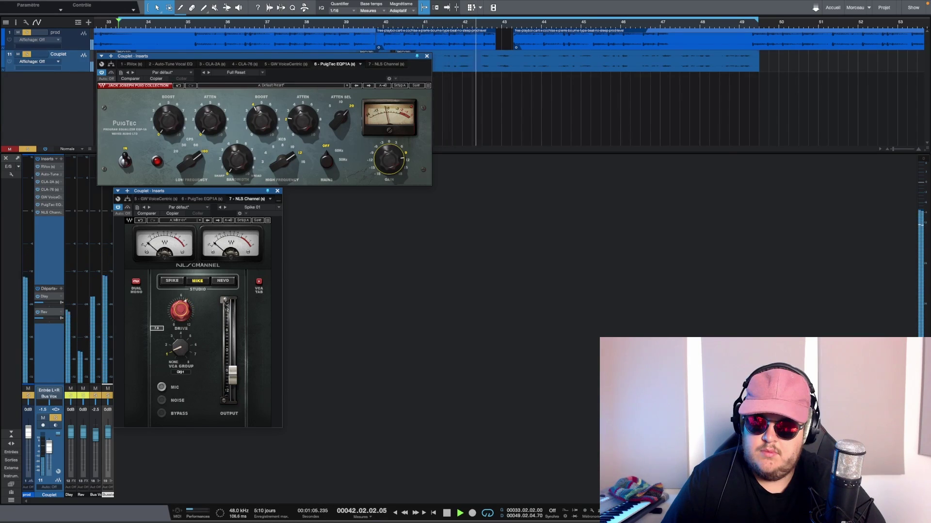
{"action": "left_click_drag", "start_coordinate": [233, 376], "coordinate": [232, 383]}
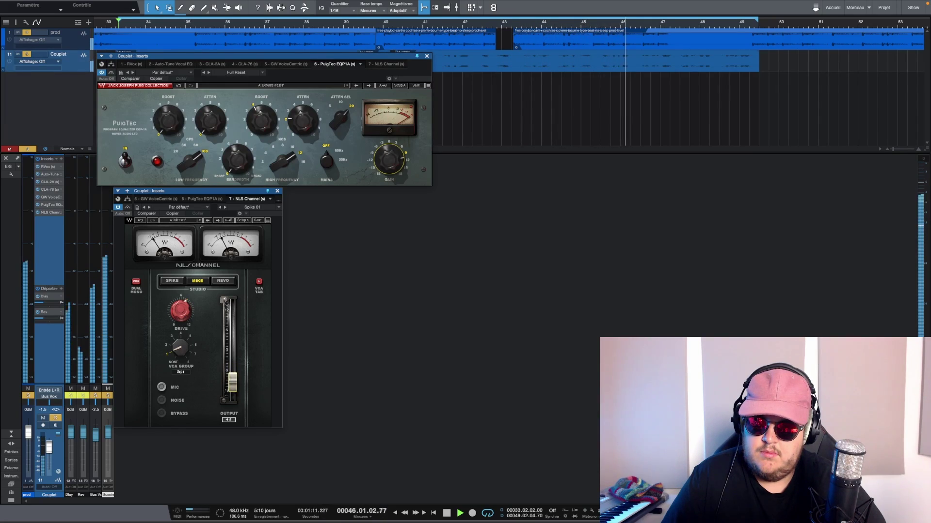
{"action": "mouse_move", "coordinate": [388, 159]}
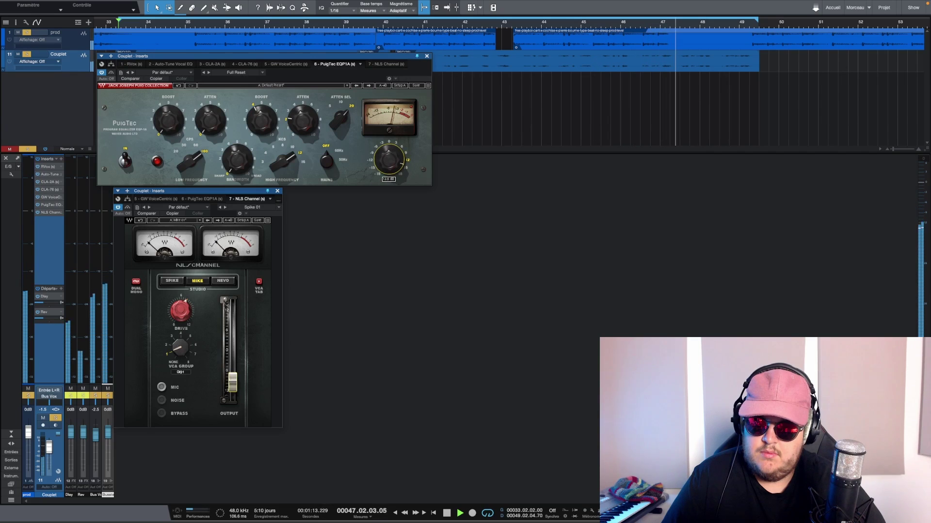
{"action": "mouse_move", "coordinate": [177, 301]}
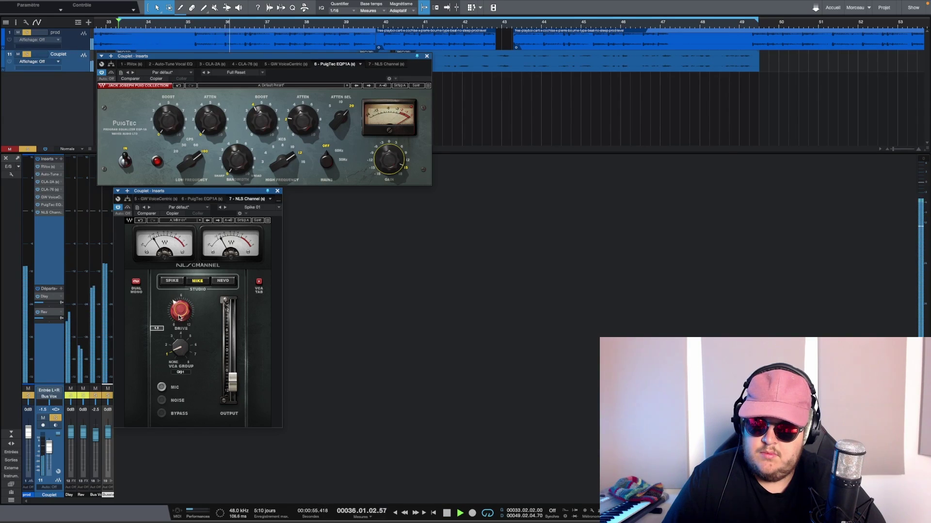
{"action": "left_click_drag", "start_coordinate": [233, 382], "coordinate": [233, 388]}
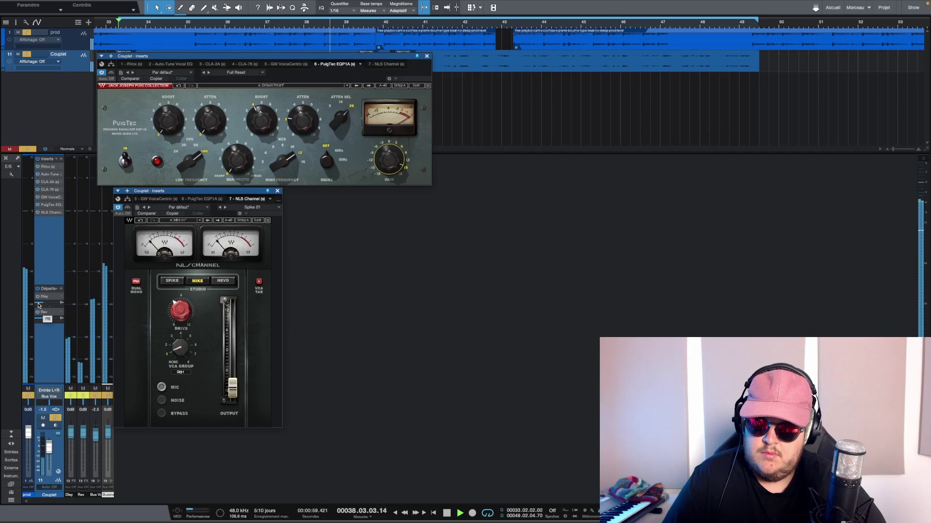
- Lower the Couplet channel's send level to Dlay to -27.5 dB
{"action": "mouse_move", "coordinate": [38, 306]}
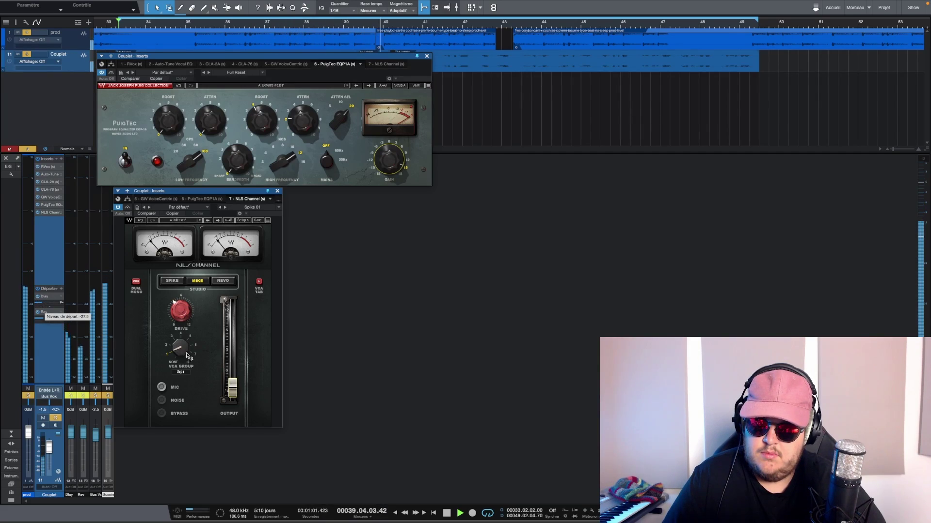
- Raise the Couplet channel's send level to Dlay and readjust the Mike model's Drive in NLS Channel during playback
{"action": "mouse_move", "coordinate": [232, 388]}
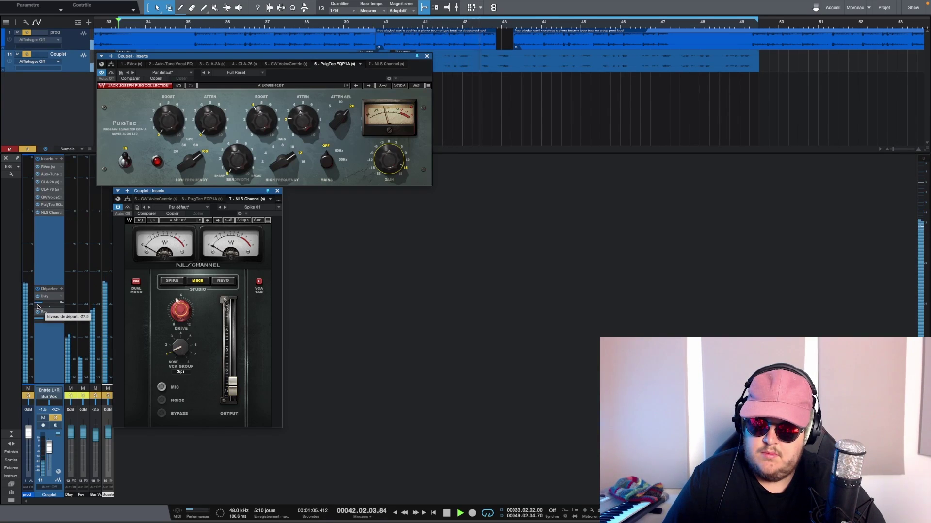
{"action": "left_click_drag", "start_coordinate": [38, 307], "coordinate": [42, 304]}
{"action": "mouse_move", "coordinate": [180, 316]}
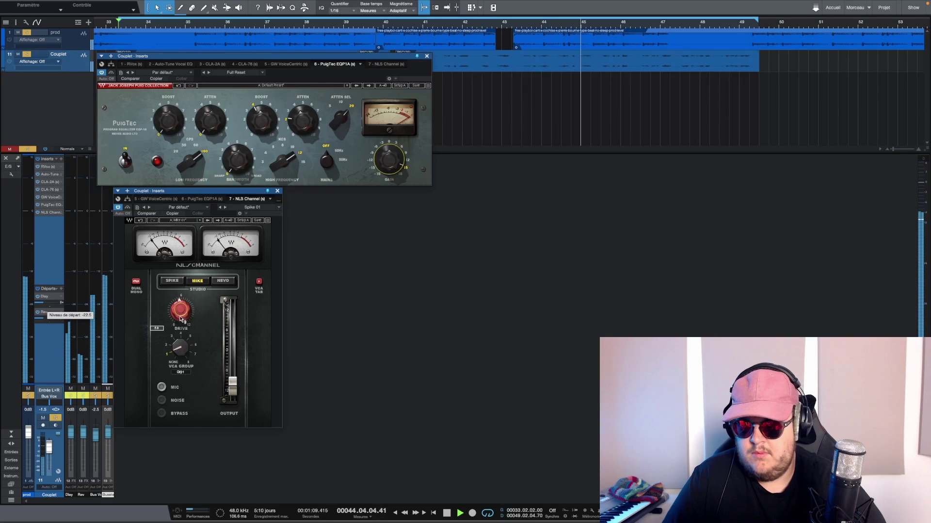
{"action": "mouse_move", "coordinate": [391, 160]}
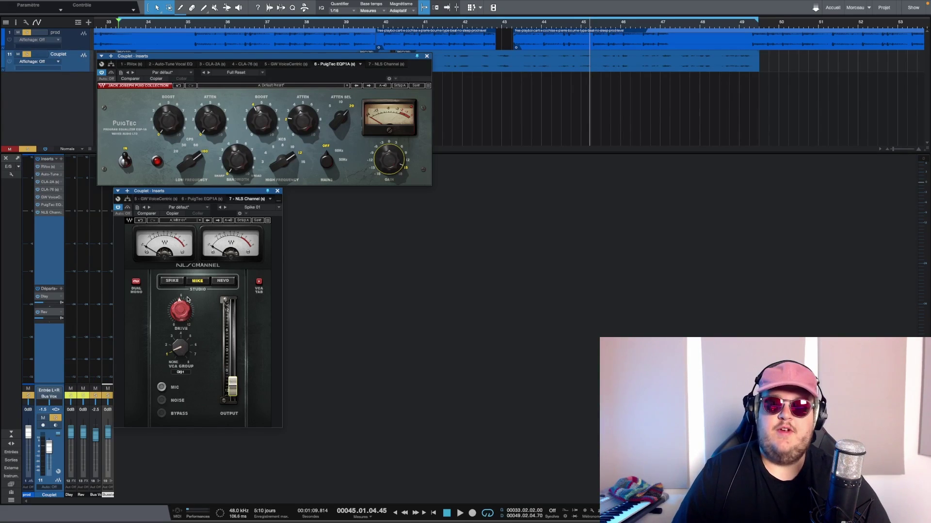
- Switch NLS Channel to the Spike model and try different Drive amounts and the Mic setting during playback
{"action": "left_click", "coordinate": [172, 281]}
{"action": "key", "text": "space"}
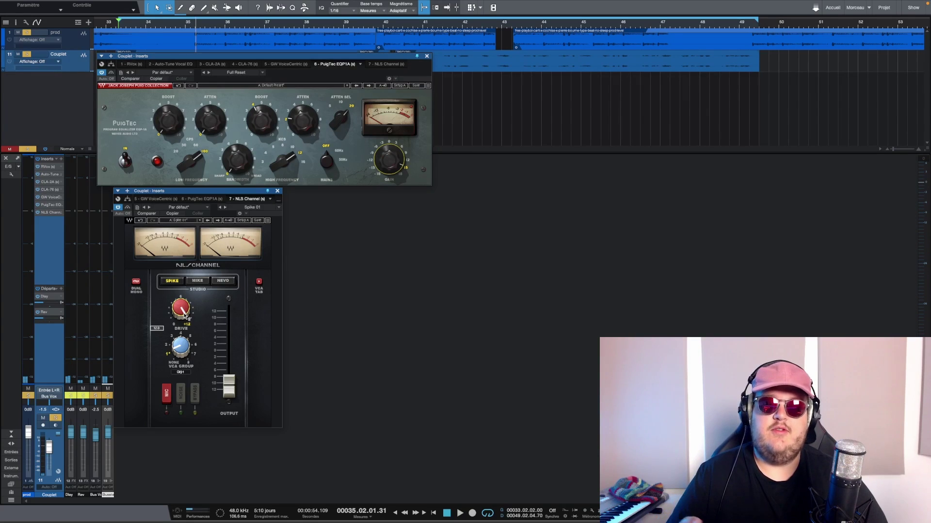
{"action": "key", "text": "space"}
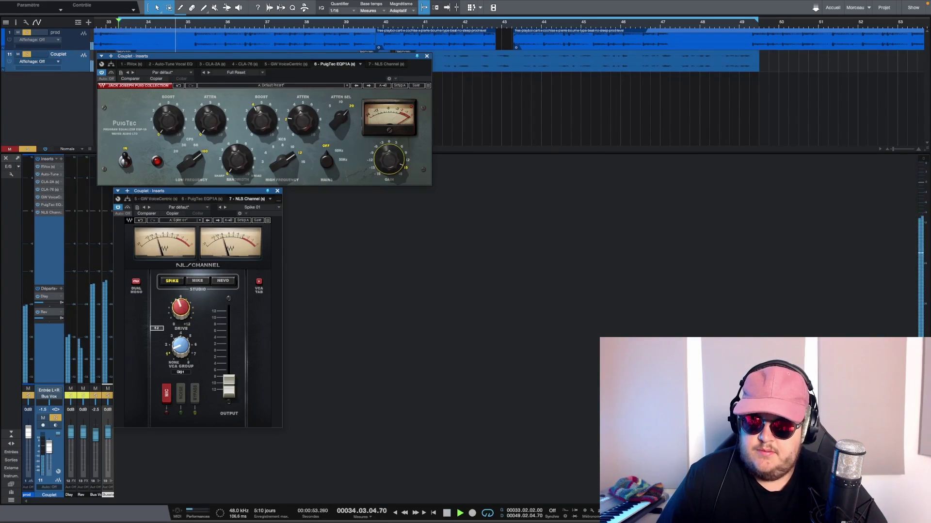
{"action": "left_click_drag", "start_coordinate": [180, 308], "coordinate": [181, 301]}
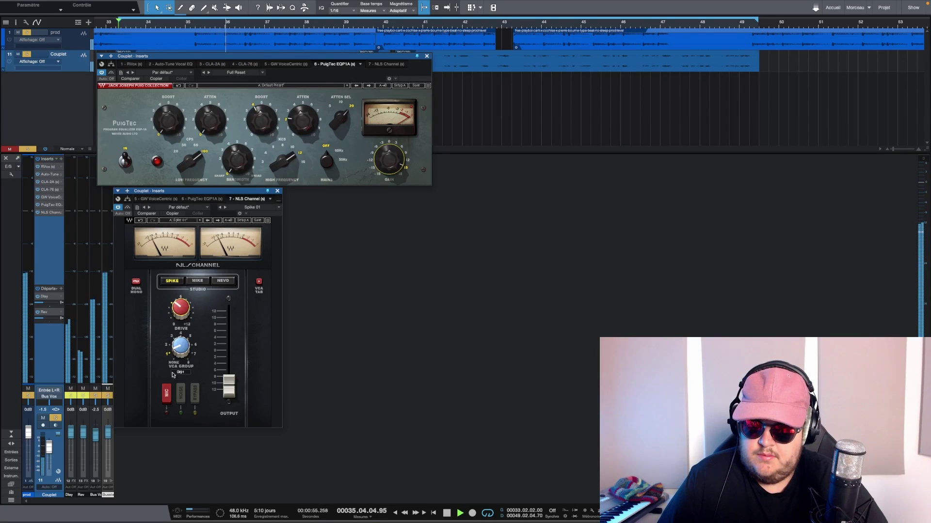
{"action": "left_click", "coordinate": [167, 394]}
- Balance the Spike model's Drive against its Output level, readjusting the PuigTec EQP1A's Gain to match
{"action": "left_click_drag", "start_coordinate": [182, 308], "coordinate": [182, 290]}
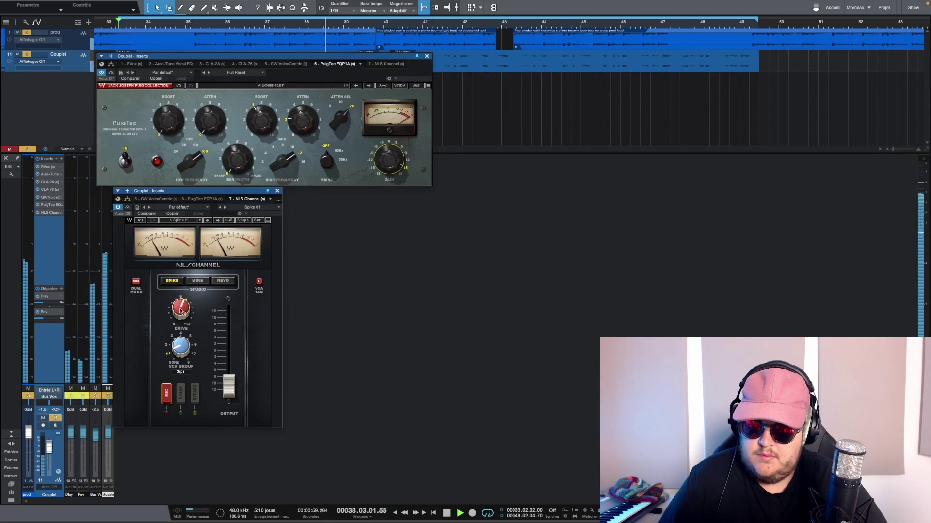
{"action": "left_click", "coordinate": [228, 380]}
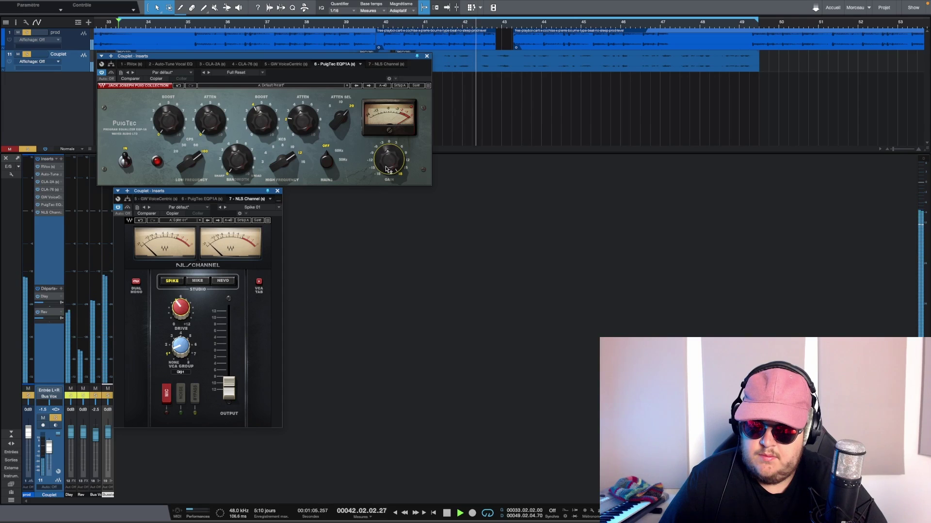
{"action": "left_click_drag", "start_coordinate": [389, 159], "coordinate": [389, 165]}
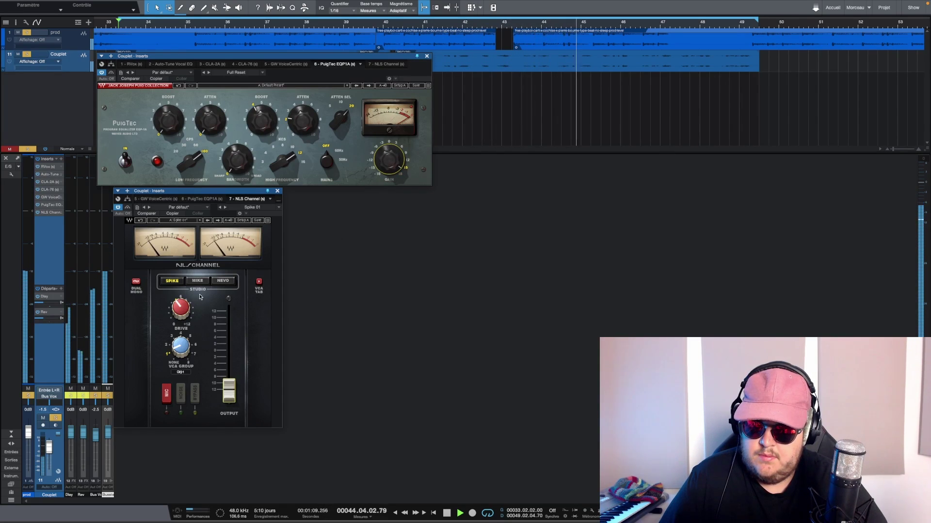
- Compare the Nevo, Mike and Spike models in NLS Channel during playback, varying the Drive
{"action": "left_click", "coordinate": [221, 281]}
{"action": "left_click_drag", "start_coordinate": [181, 309], "coordinate": [180, 305]}
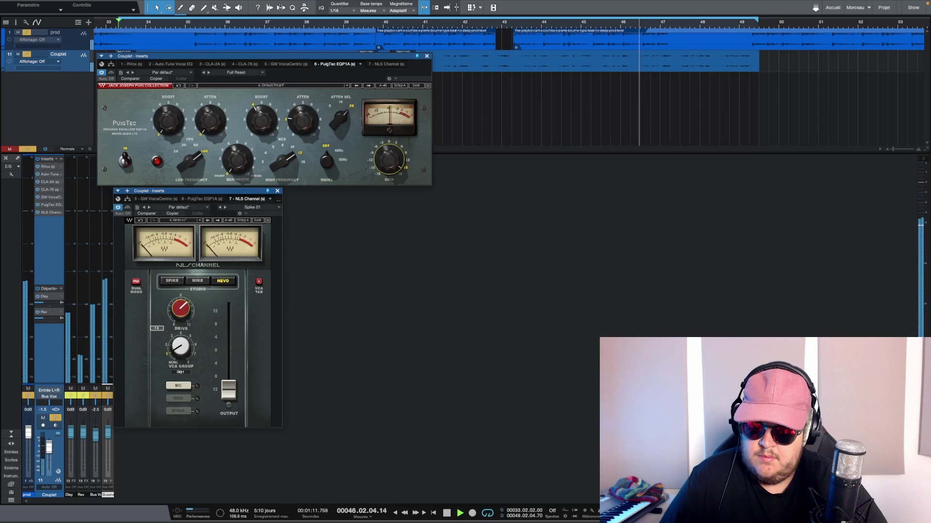
{"action": "left_click", "coordinate": [200, 281]}
{"action": "left_click", "coordinate": [172, 281]}
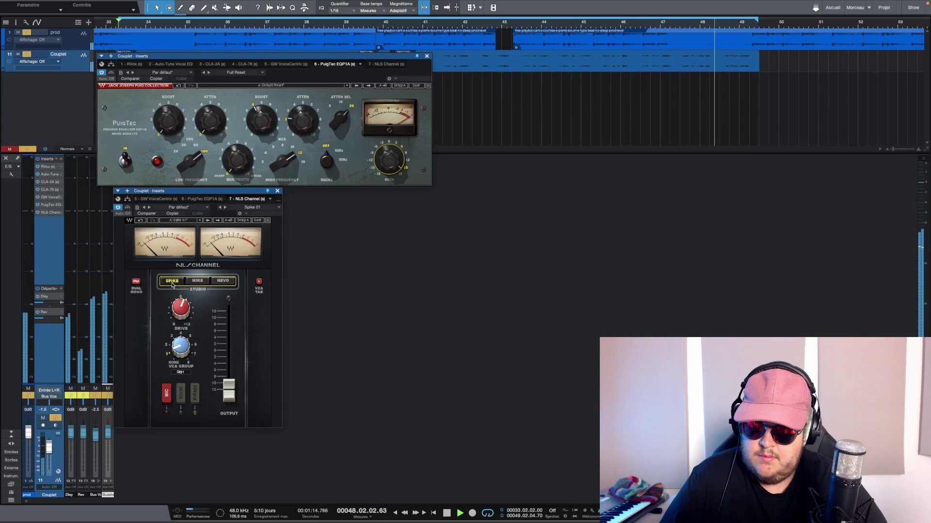
- Select the Nevo model in NLS Channel, raise its Output slightly and turn up its Drive, checking the result during playback
{"action": "left_click", "coordinate": [223, 281]}
{"action": "left_click", "coordinate": [182, 316]}
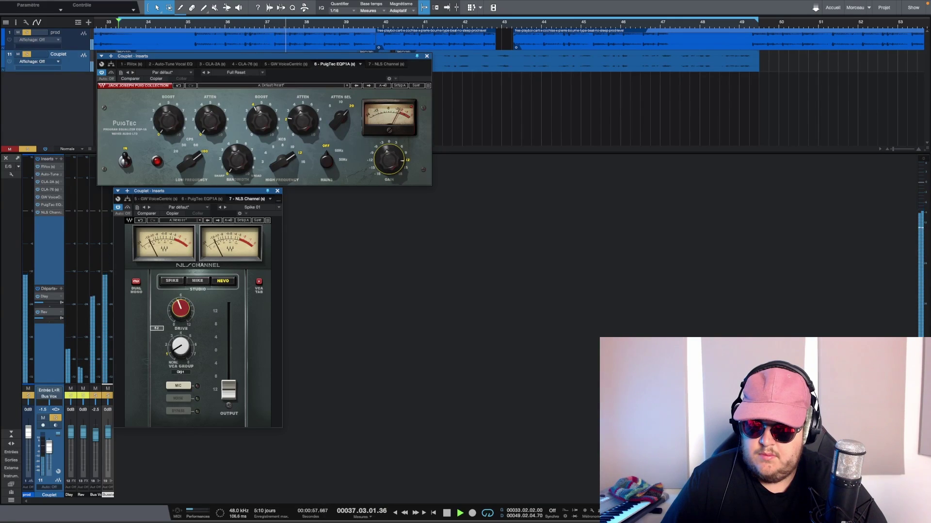
{"action": "left_click_drag", "start_coordinate": [228, 389], "coordinate": [228, 385]}
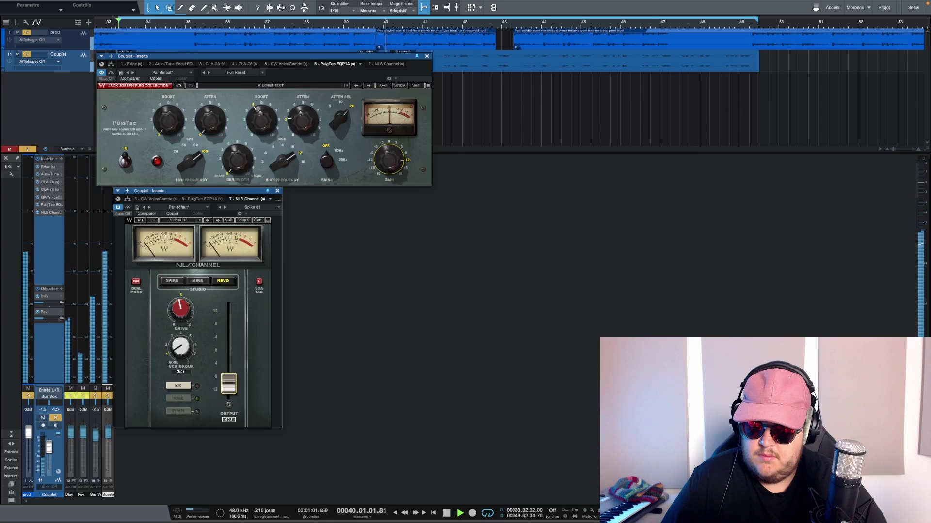
{"action": "left_click_drag", "start_coordinate": [181, 308], "coordinate": [180, 300]}
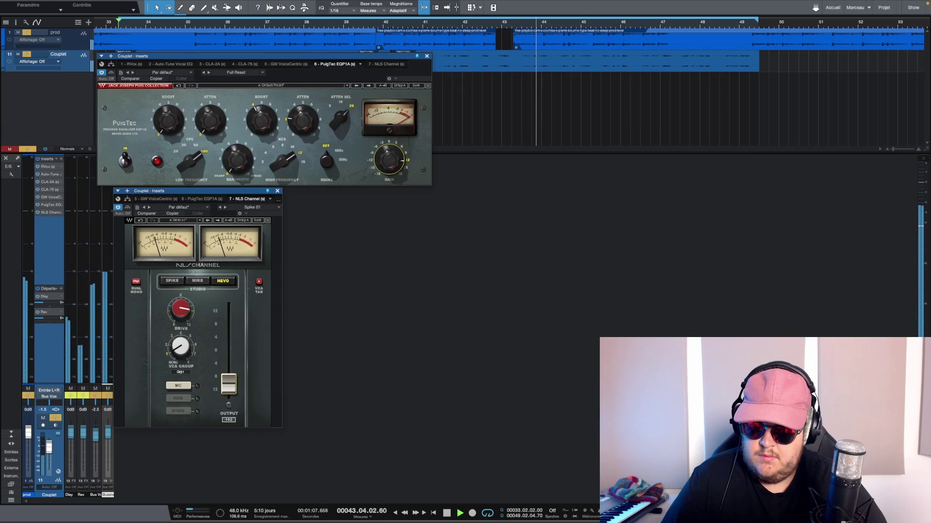
{"action": "key", "text": "space"}
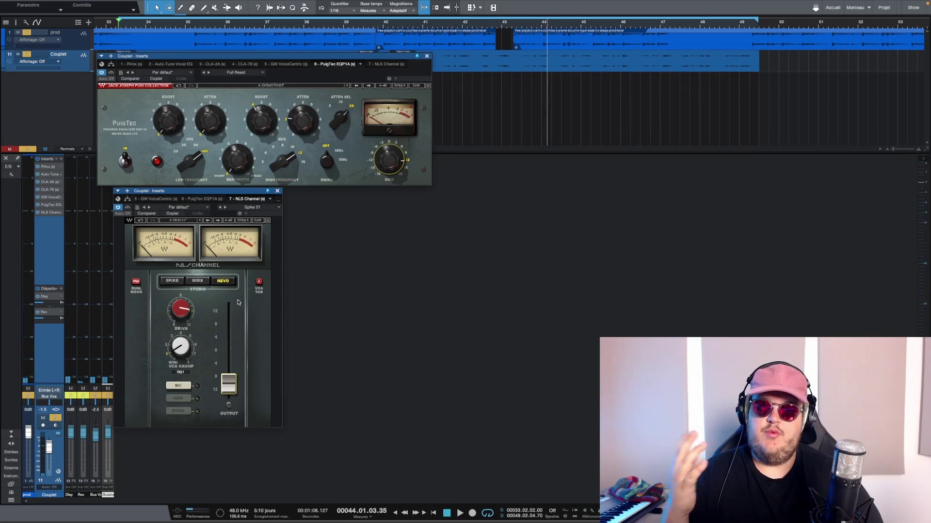
- Switch NLS Channel to Mike and back to Nevo, and fine-tune the Nevo model's Drive and Output during playback
{"action": "left_click", "coordinate": [198, 282]}
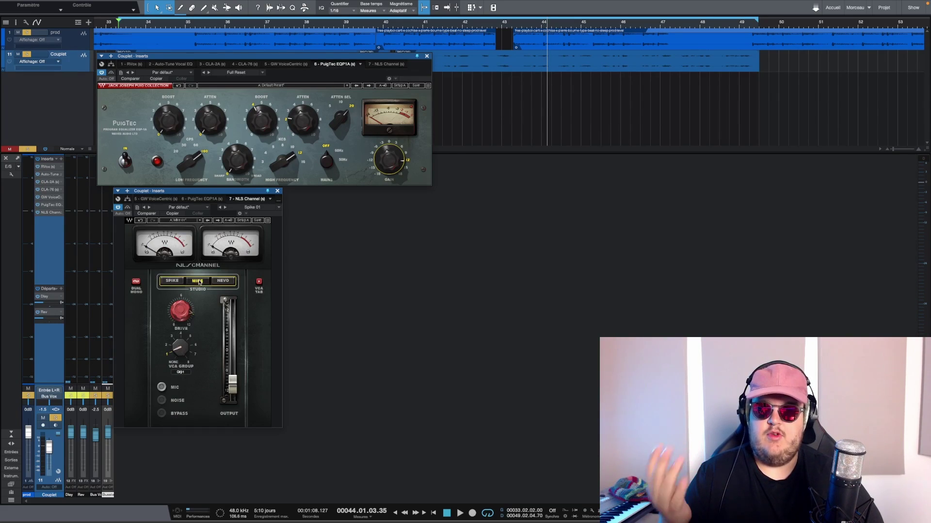
{"action": "left_click", "coordinate": [223, 281]}
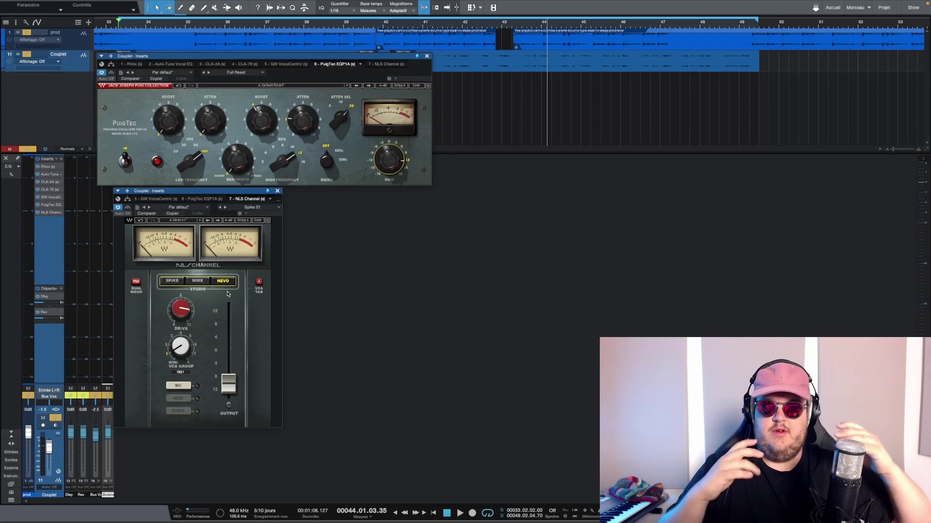
{"action": "key", "text": "space"}
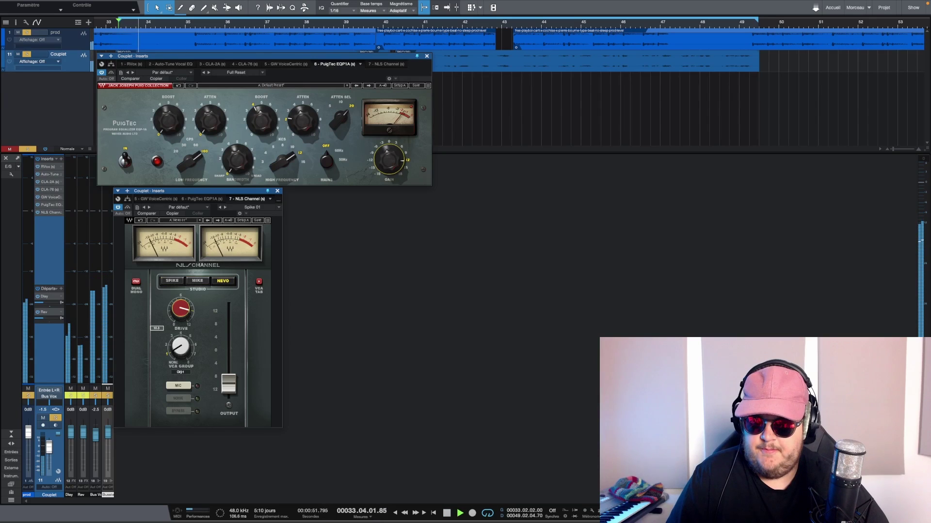
{"action": "mouse_move", "coordinate": [232, 383]}
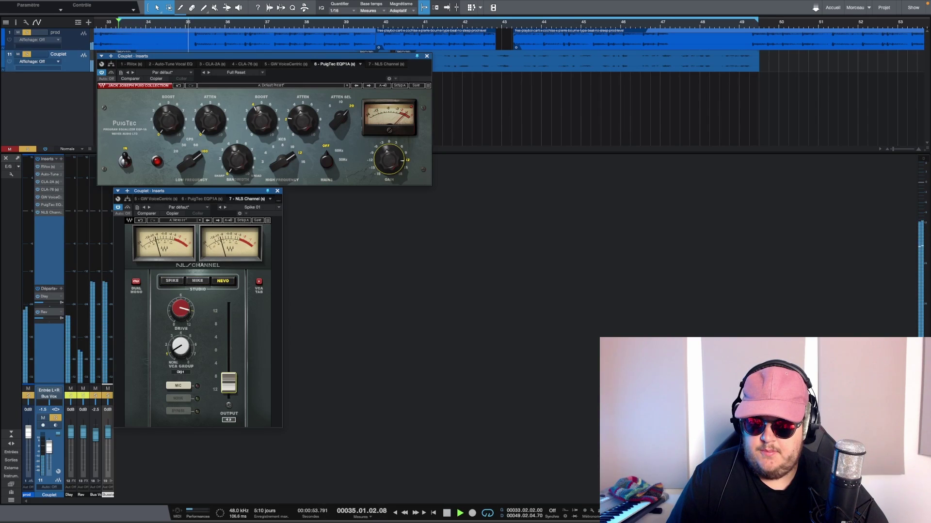